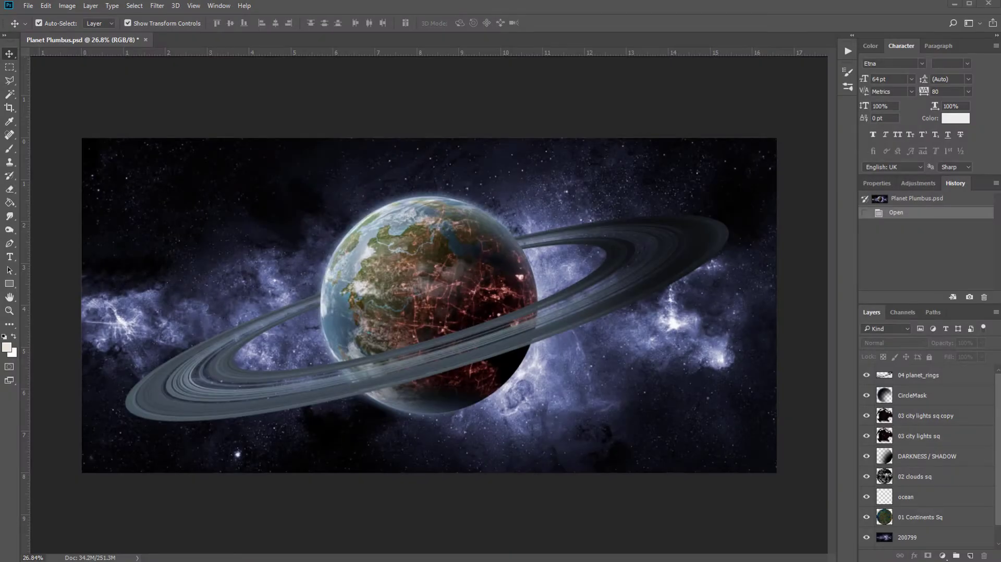
Switch to the browser to view the Planet-Plumbus-4gif.gif reference animation and return to Photoshop.
key("alt+Tab")
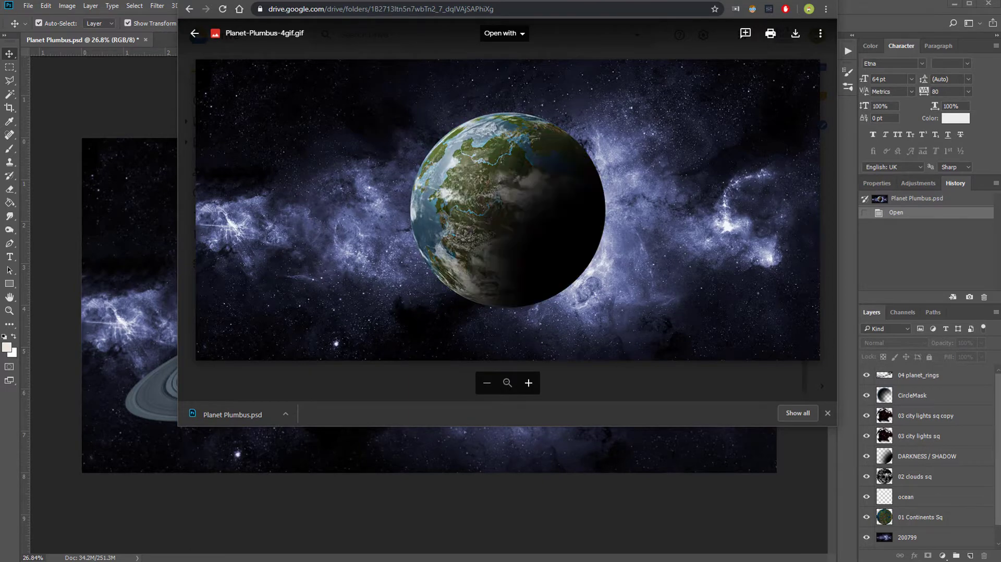
left_click(542, 514)
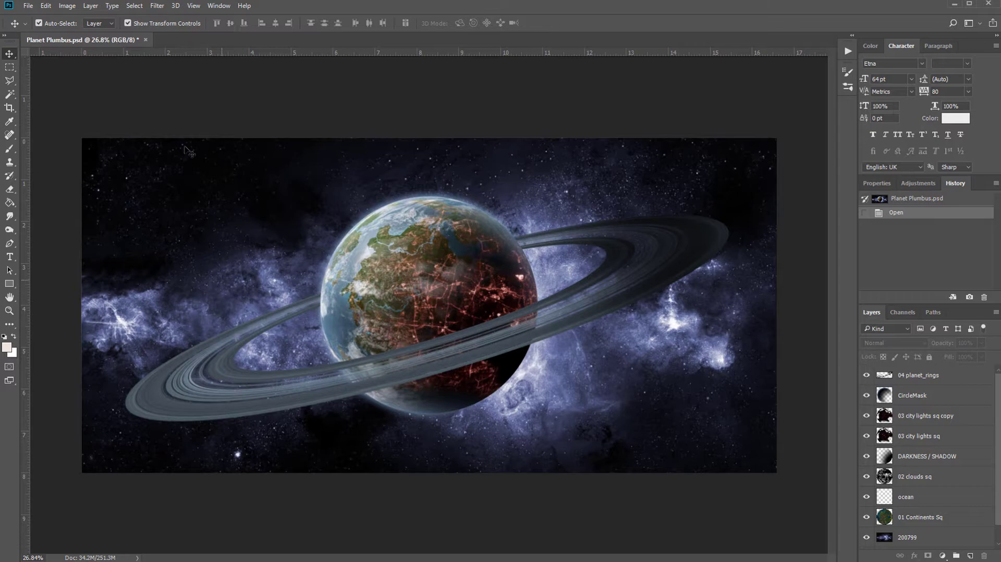
Show the Timeline, create a video timeline for the planet document, and enlarge the timeline area to reveal the layer tracks.
left_click(216, 7)
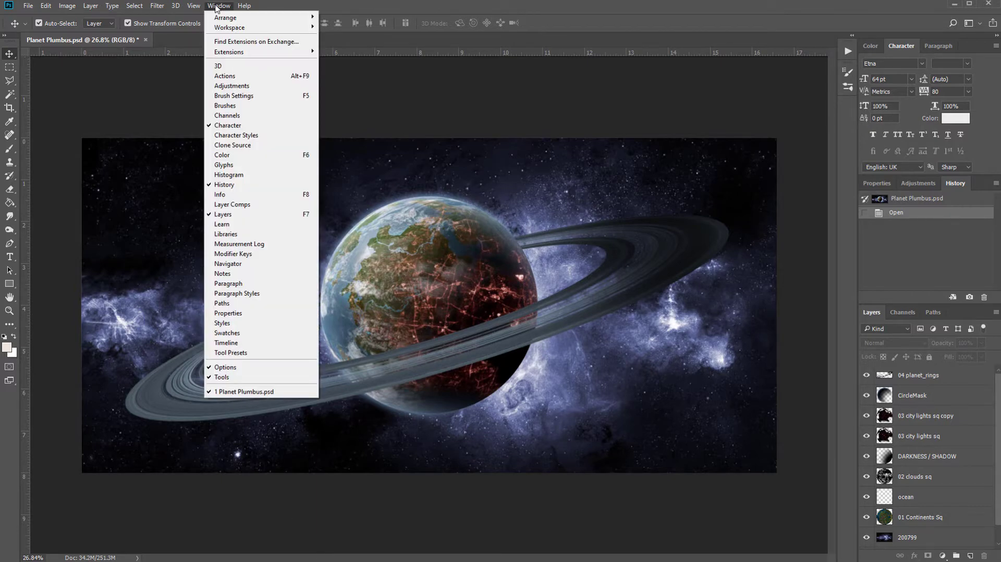
left_click(236, 342)
left_click_drag(261, 317, 257, 553)
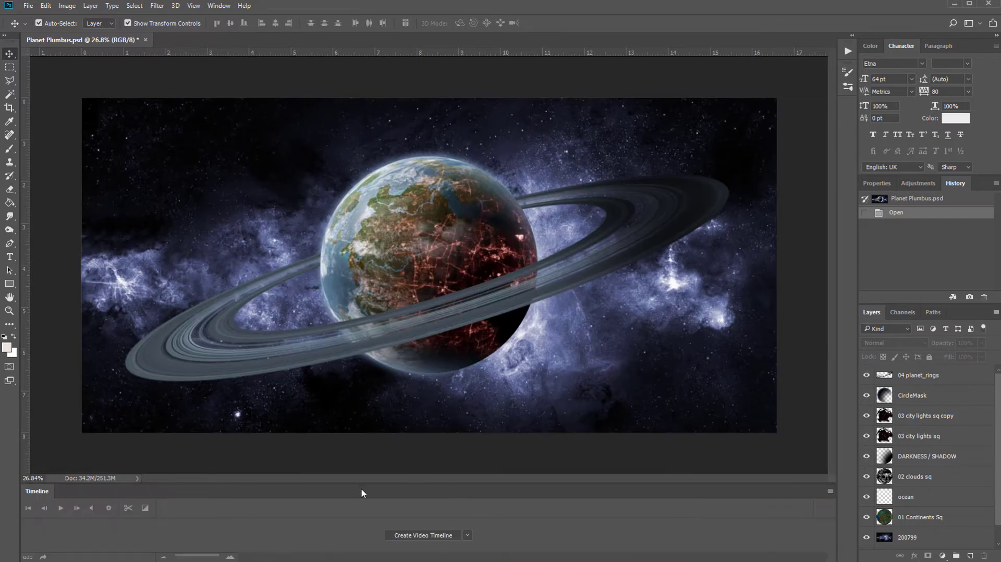
left_click(414, 535)
left_click_drag(386, 492, 385, 345)
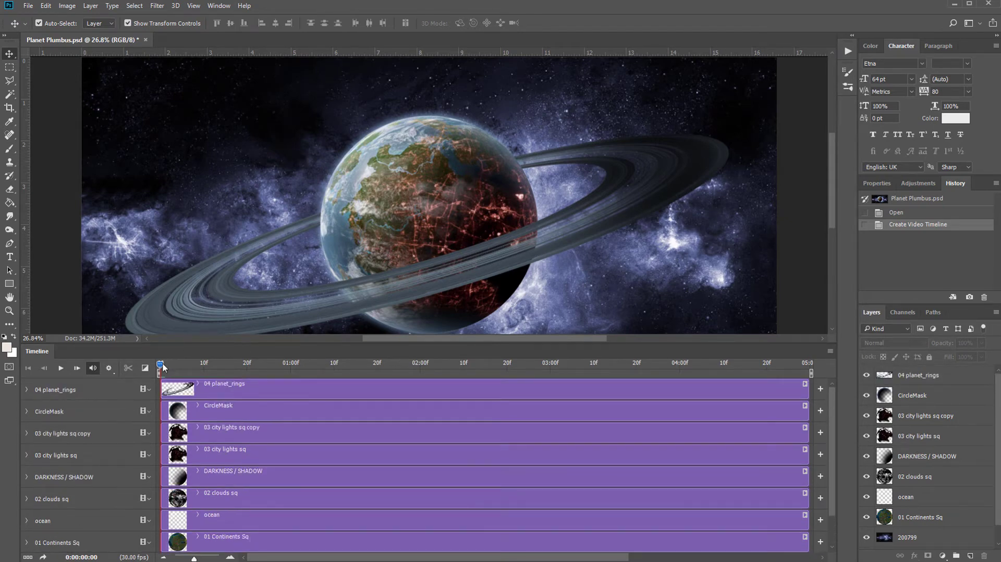
Scrub the playhead from the start of the timeline to its last frame at 0:00:04:29.
left_click_drag(175, 375, 791, 368)
scroll(506, 261, "down", 1)
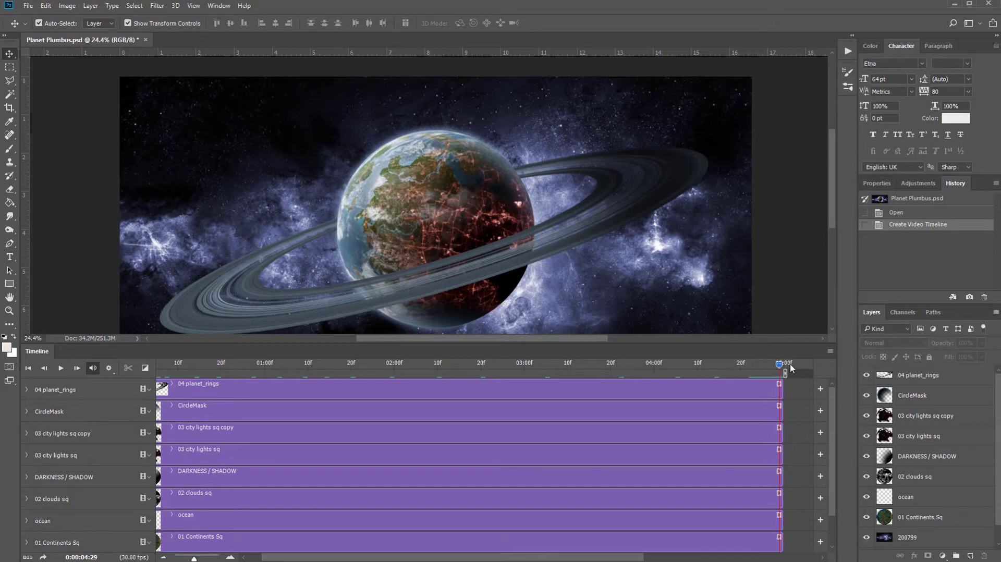
left_click_drag(595, 558, 572, 558)
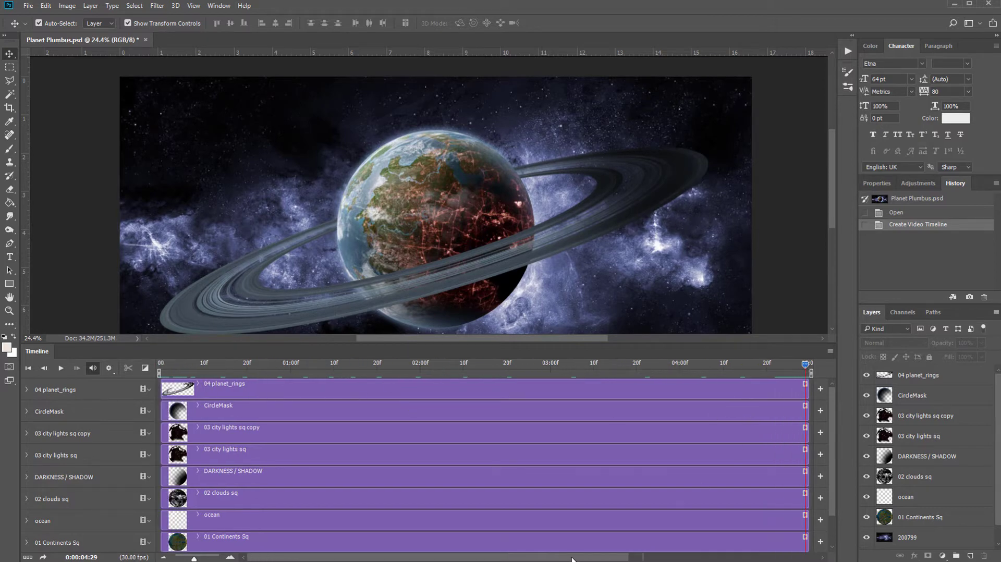
Extend the end of the 04 planet_rings clip past six seconds and trim it back to five seconds.
left_click(807, 393)
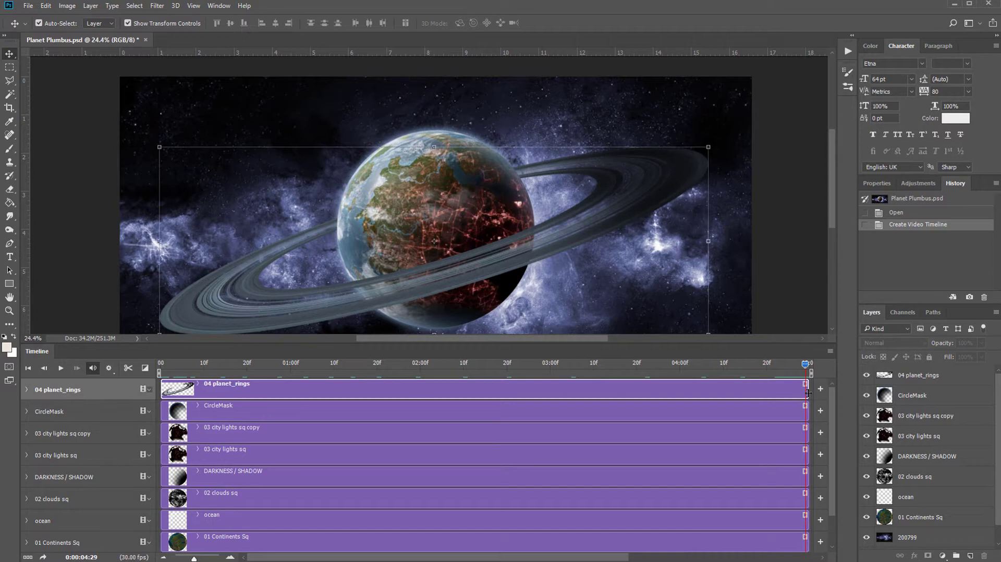
left_click_drag(807, 393, 829, 386)
left_click_drag(620, 557, 699, 557)
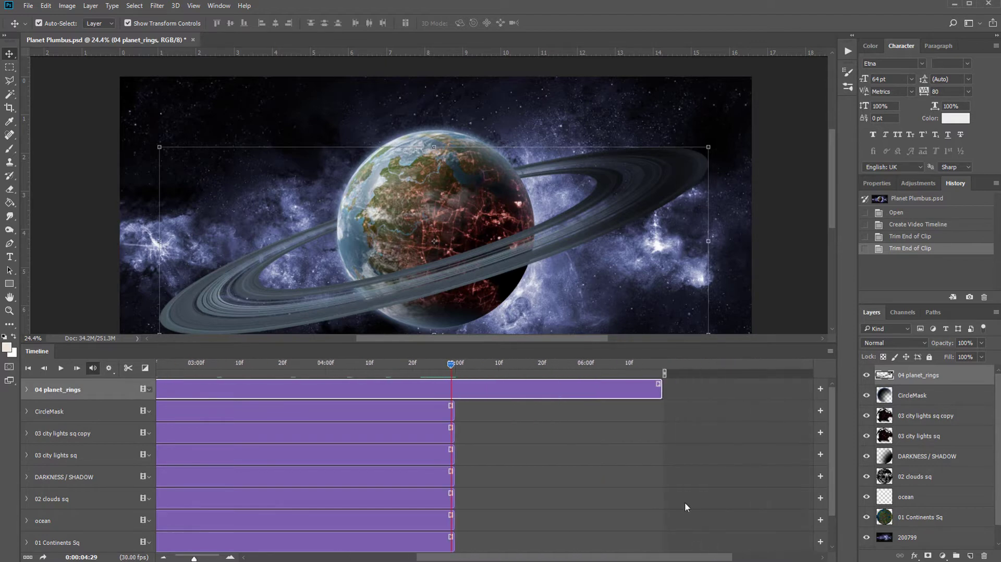
left_click_drag(660, 394, 453, 392)
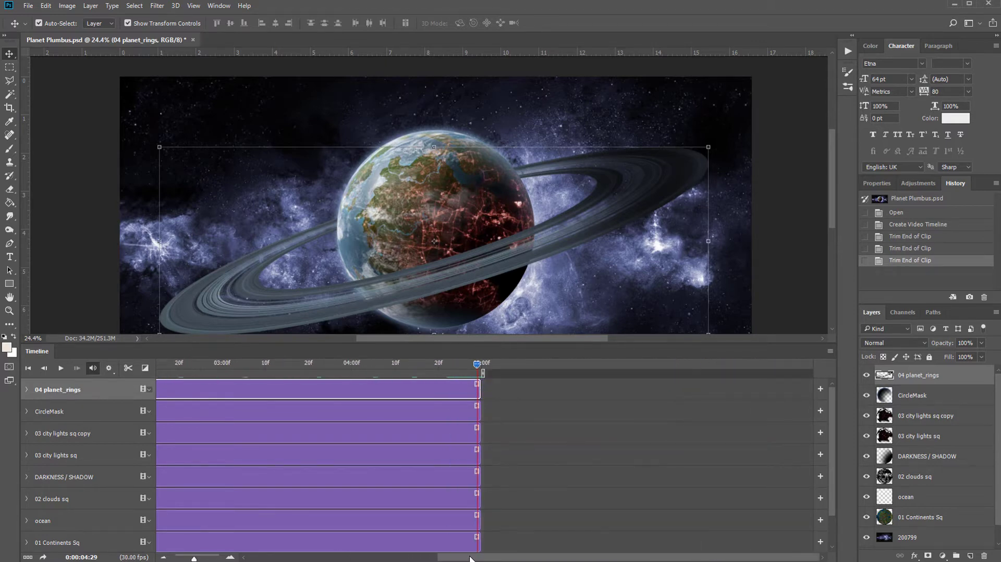
left_click_drag(470, 559, 276, 558)
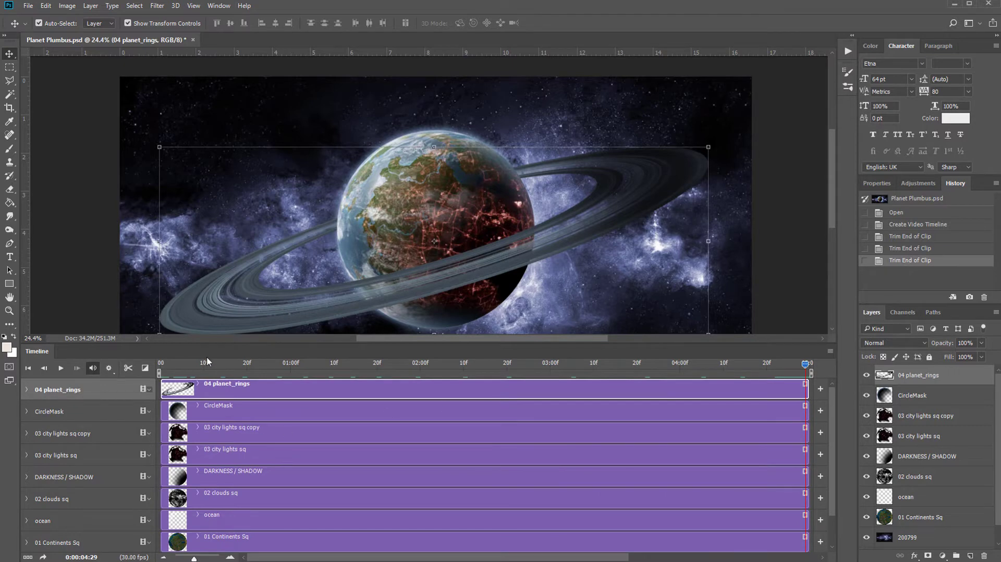
Enlarge the timeline to show all tracks down to the 200799 background, and check the reference GIF in the browser.
left_click_drag(233, 345, 224, 307)
left_click(464, 1)
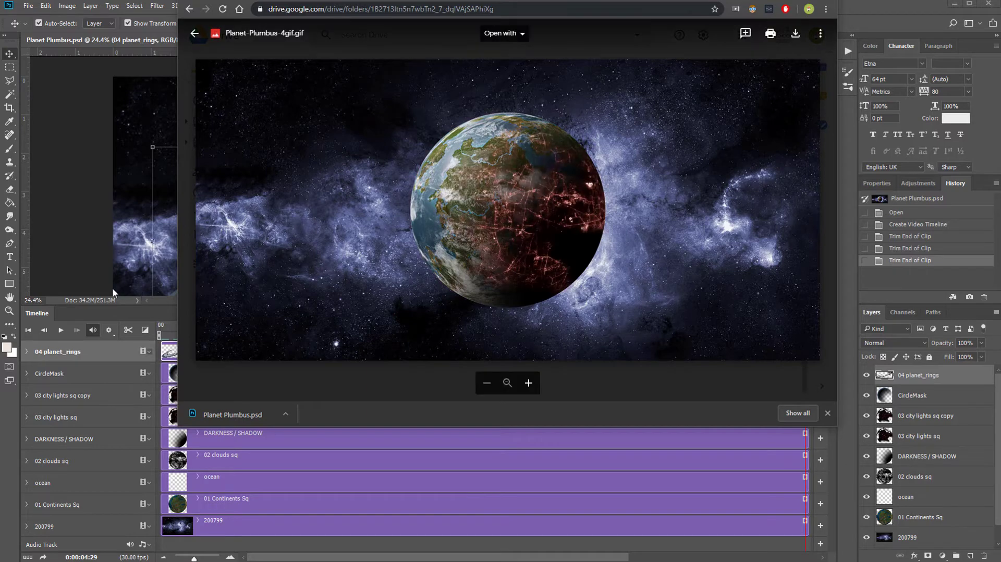
left_click(139, 313)
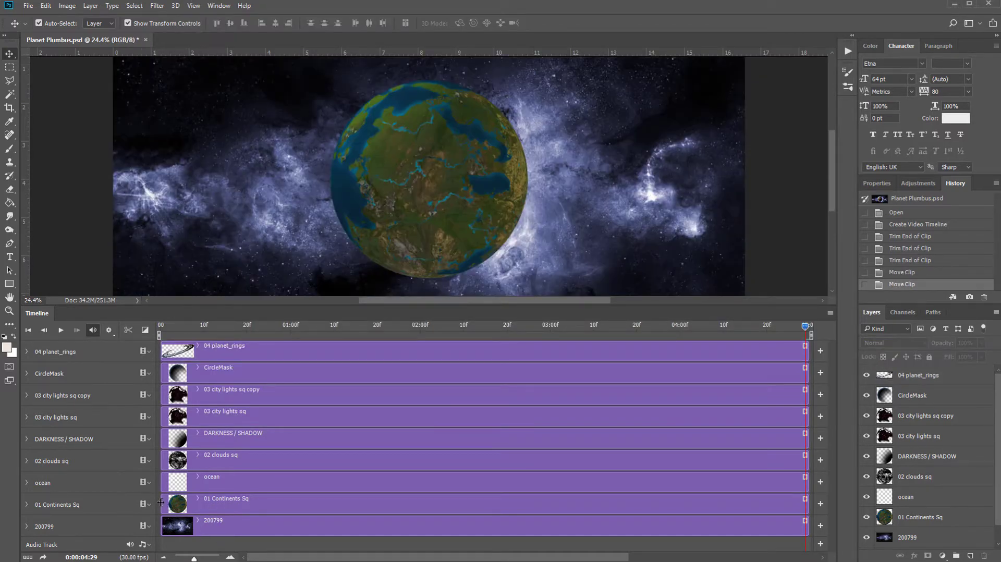
Trim the start of the 01 Continents Sq clip to about frame 11 and the ocean clip to about frame 22.
left_click_drag(161, 504, 209, 504)
left_click(268, 482)
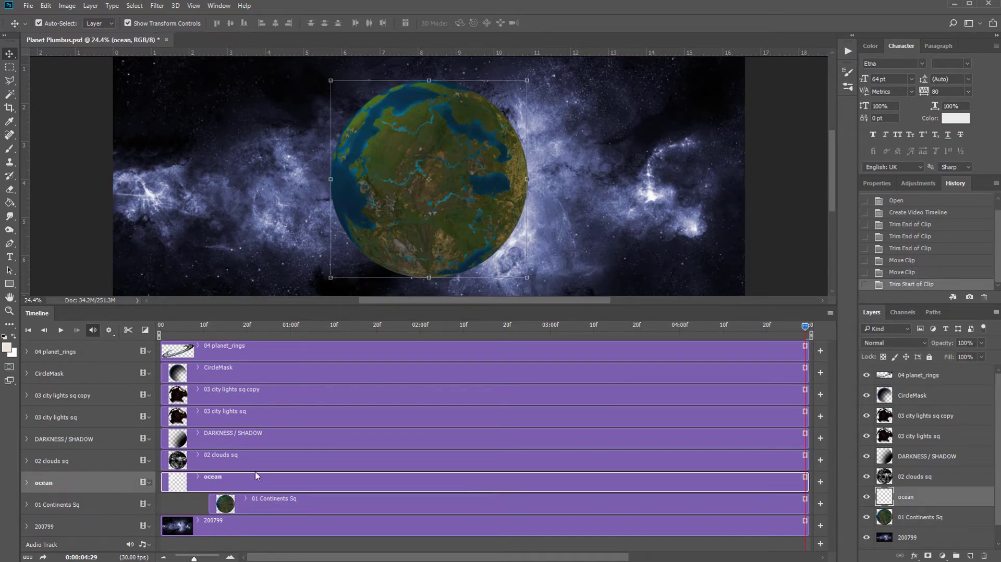
left_click(255, 455, "shift")
left_click_drag(161, 484, 254, 484)
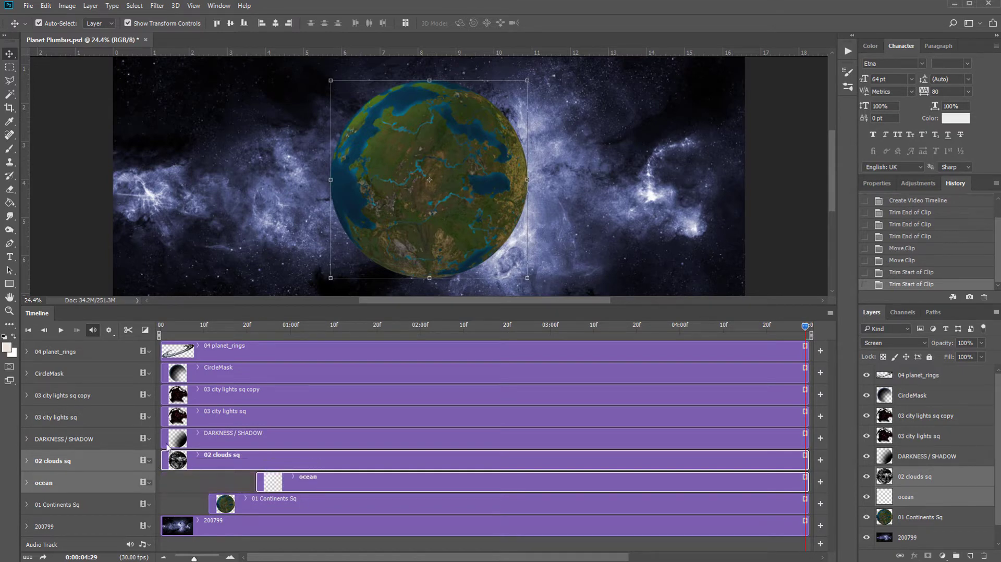
left_click(255, 482)
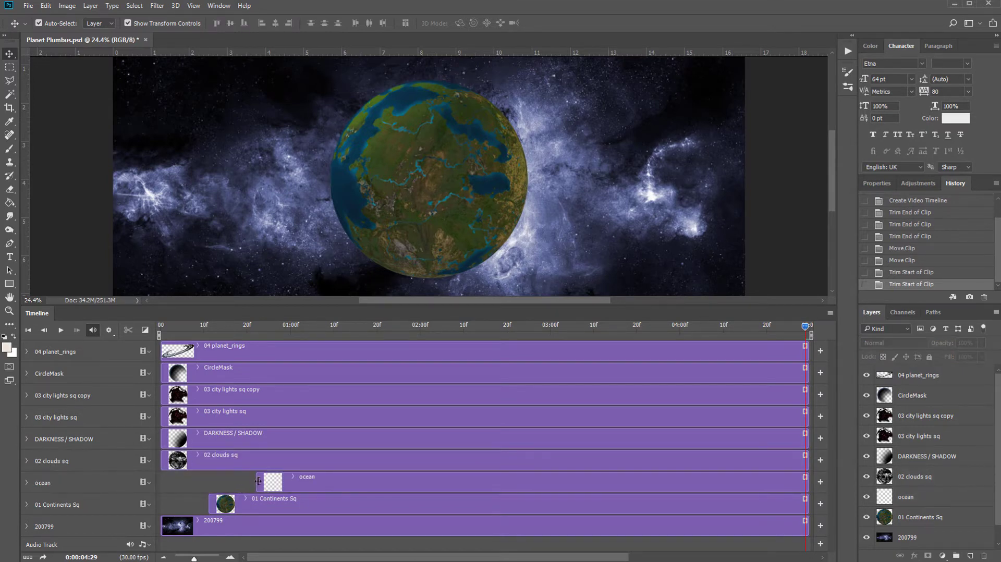
Try to shift the 02 clouds sq, DARKNESS / SHADOW and 03 city lights sq clips together along the timeline.
left_click(352, 478)
left_click(347, 453)
left_click(345, 438, "shift")
left_click(345, 417, "shift")
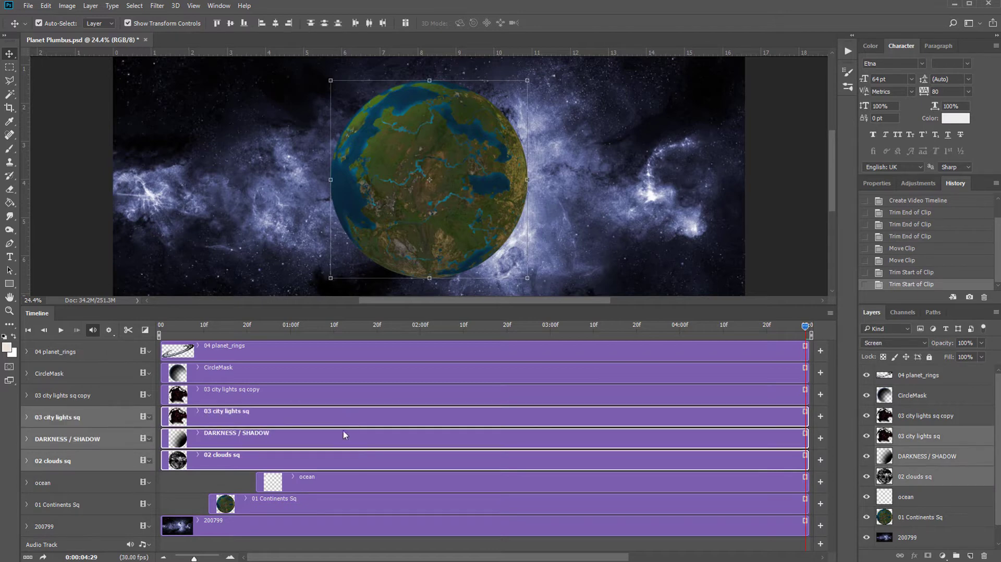
left_click_drag(343, 431, 394, 439)
key("ctrl+z")
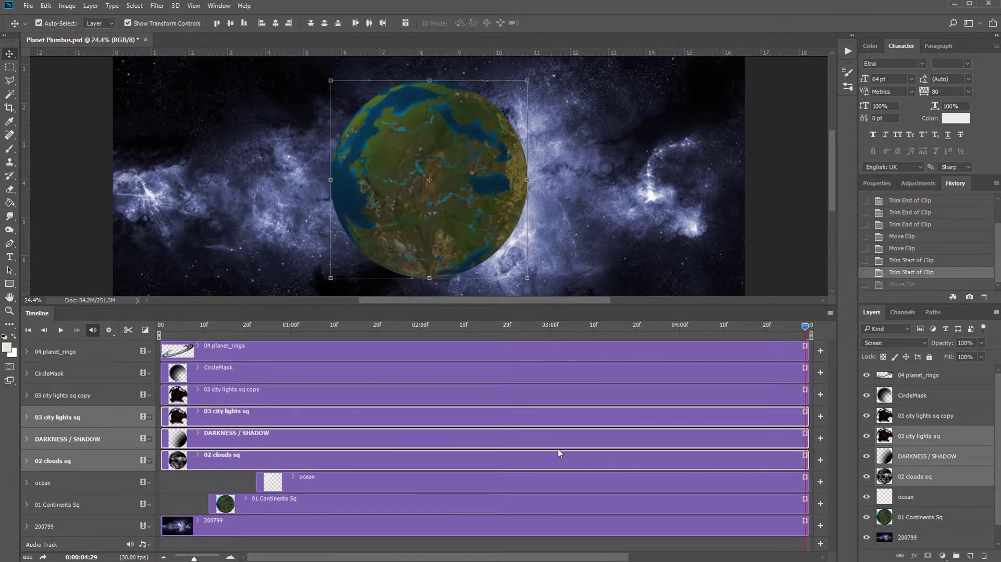
left_click(216, 485)
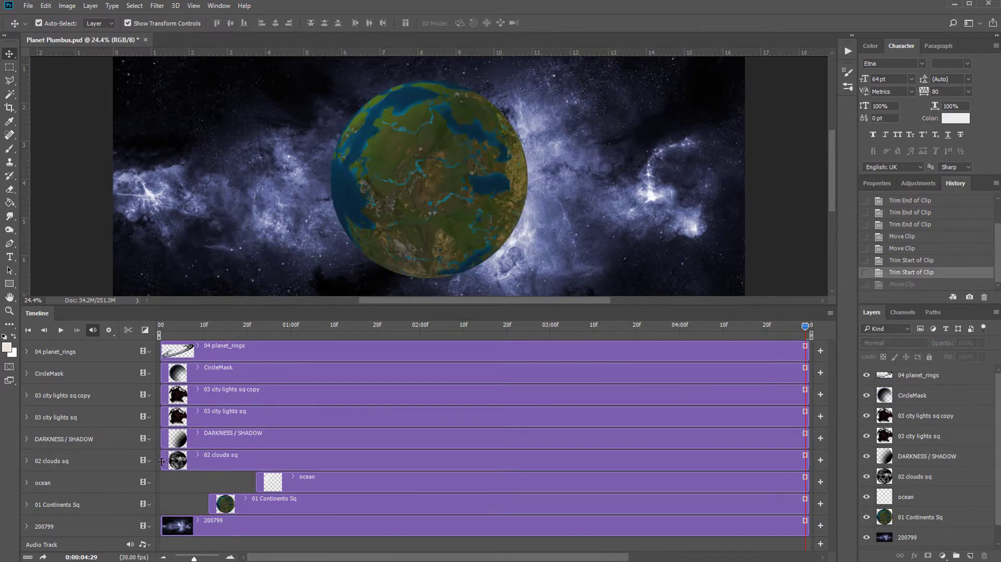
Trim the starts of the 02 clouds sq, DARKNESS / SHADOW and 03 city lights sq clips to about 01:05, 01:17 and 02:00.
left_click_drag(162, 460, 313, 460)
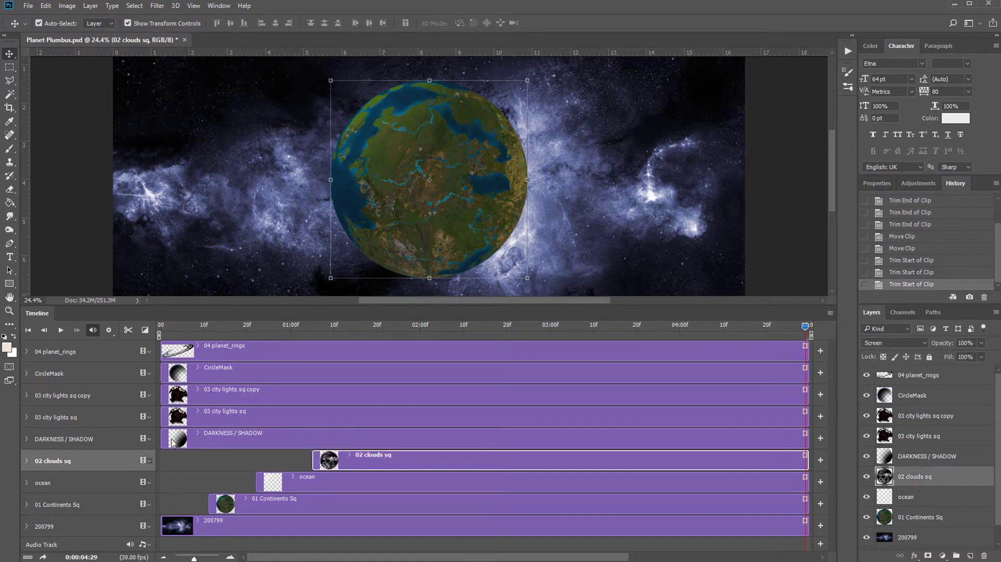
left_click_drag(163, 439, 365, 439)
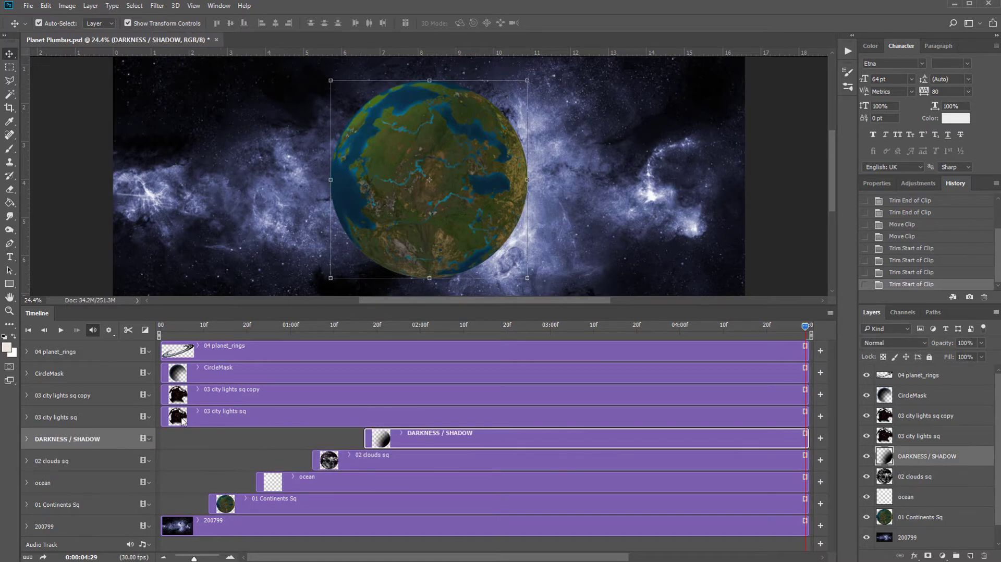
left_click_drag(163, 419, 417, 417)
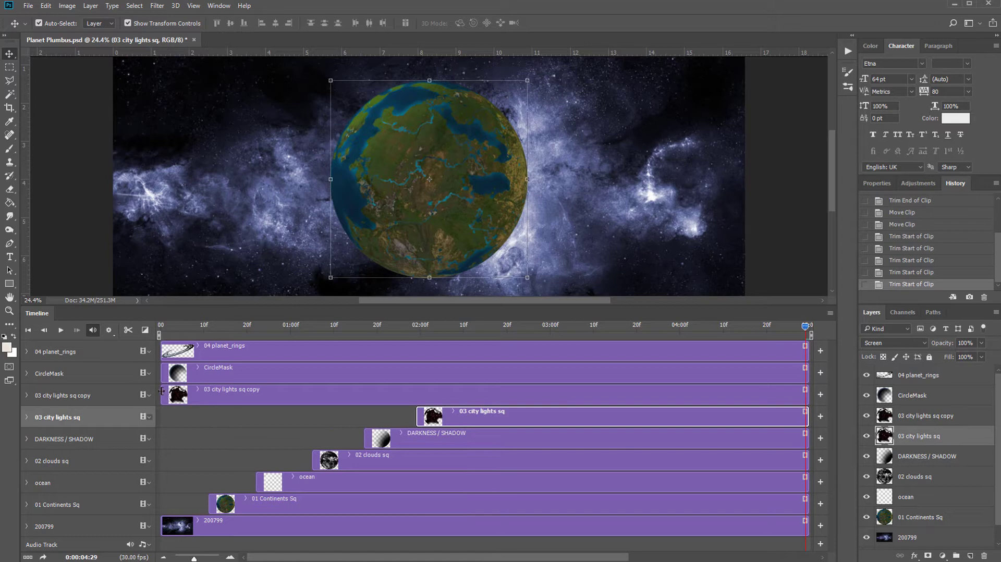
Trim the starts of the 03 city lights sq copy, CircleMask and 04 planet_rings clips to about 02:15, 02:27 and 03:09.
left_click_drag(162, 390, 487, 391)
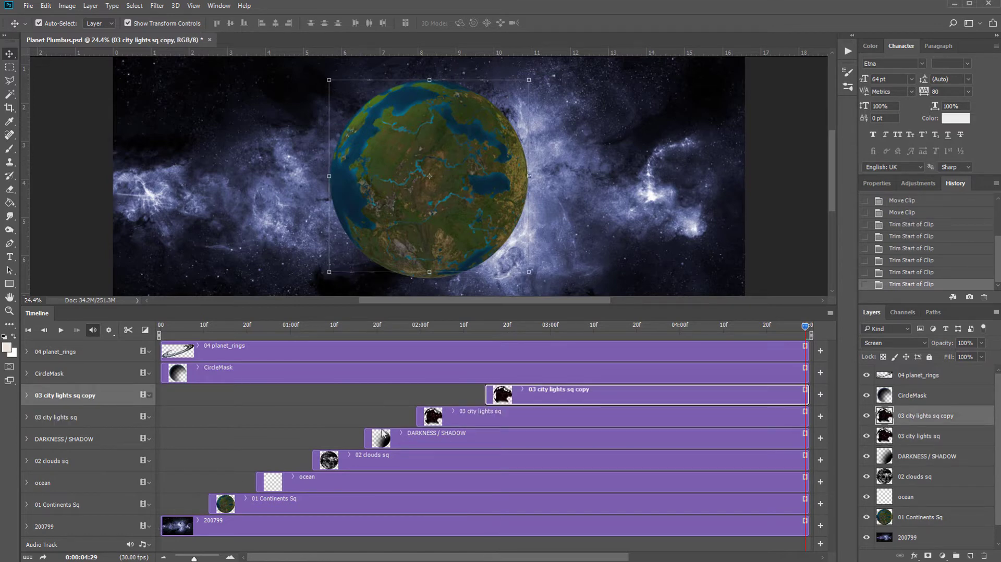
left_click_drag(162, 370, 535, 383)
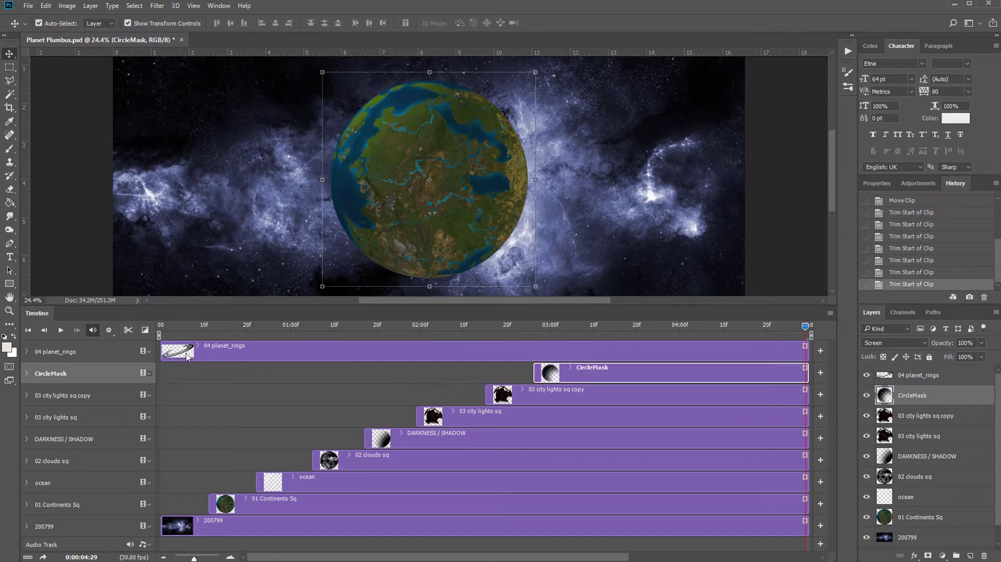
left_click_drag(166, 355, 589, 353)
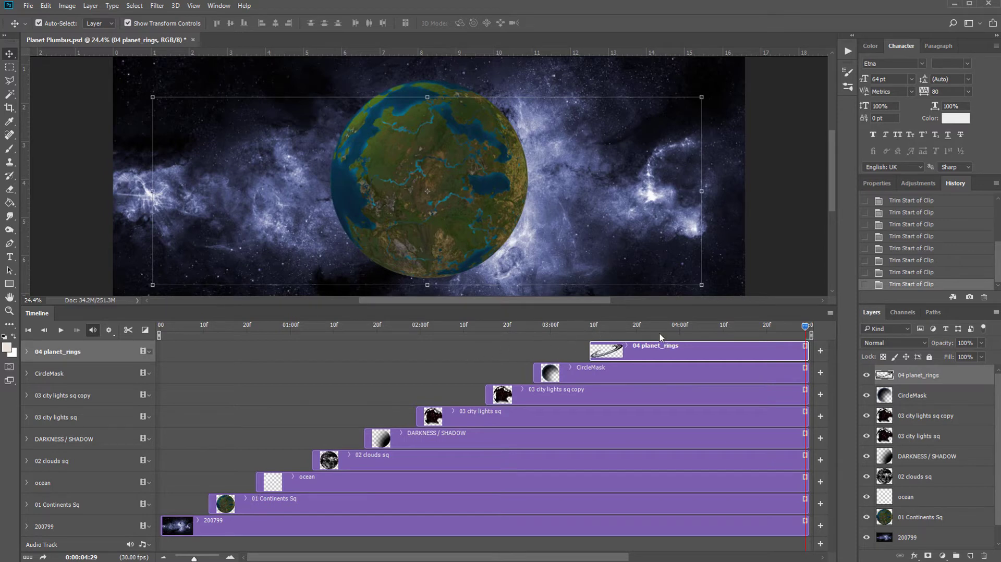
Preview the staggered layer animation by scrubbing the timeline and playing it from the first frame.
left_click_drag(556, 335, 791, 336)
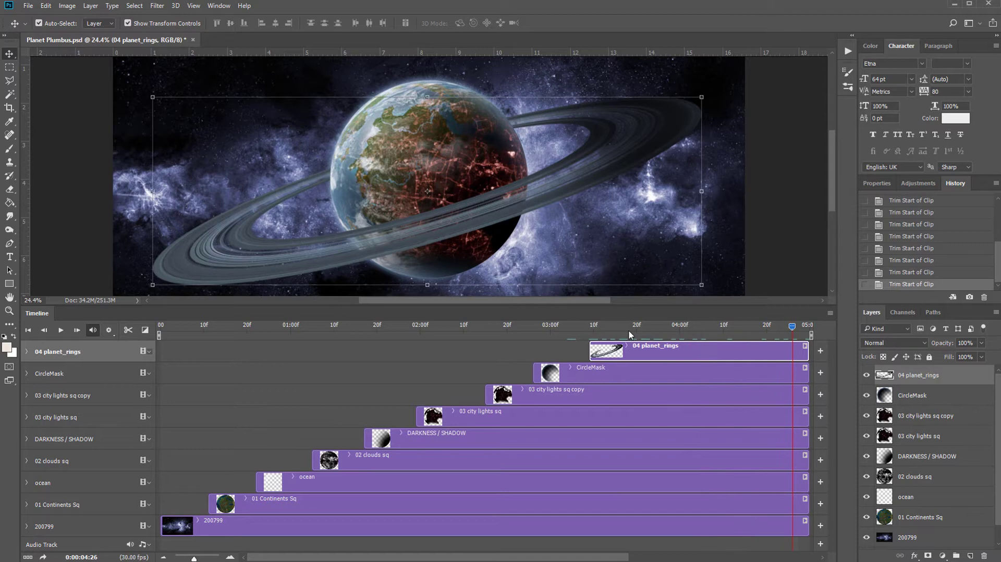
left_click_drag(610, 335, 160, 335)
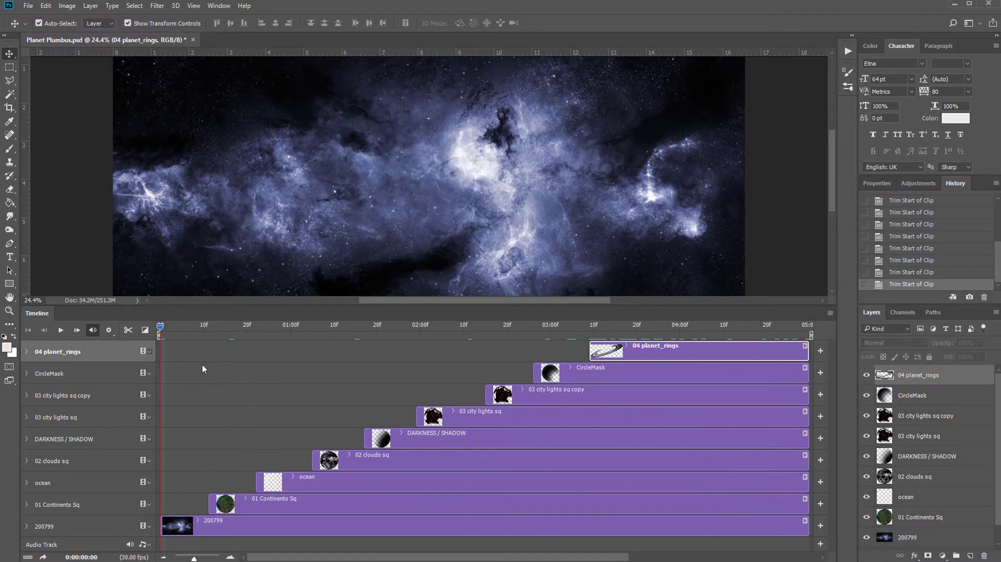
key("space")
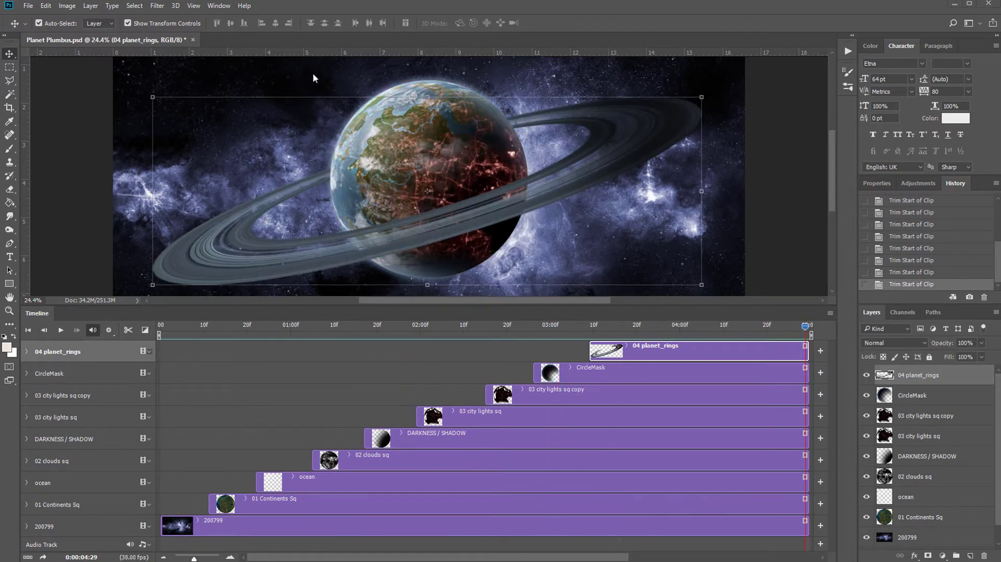
Start a Save for Web (Legacy) export of the animation in GIF format and inspect the optimized preview.
left_click(25, 6)
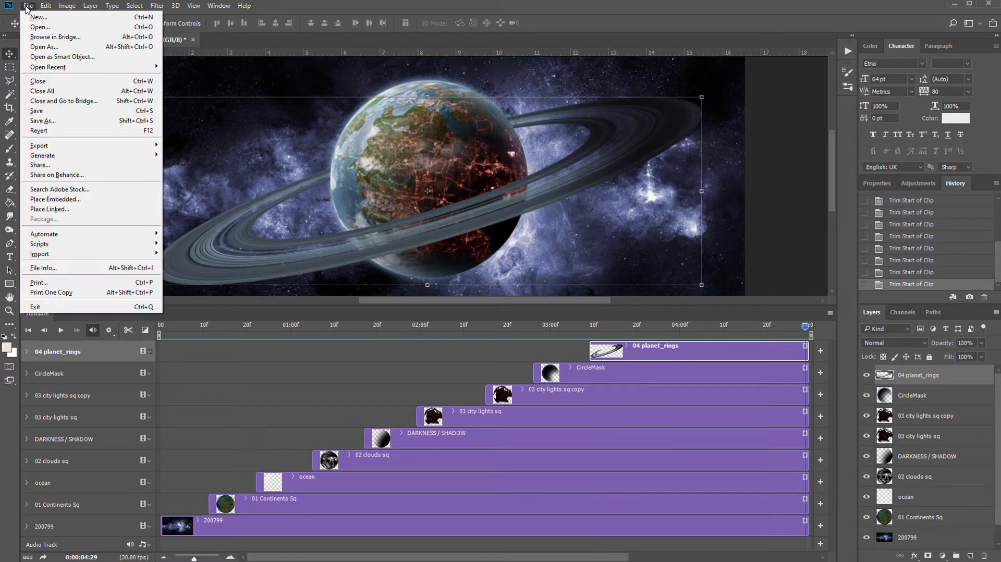
mouse_move(90, 146)
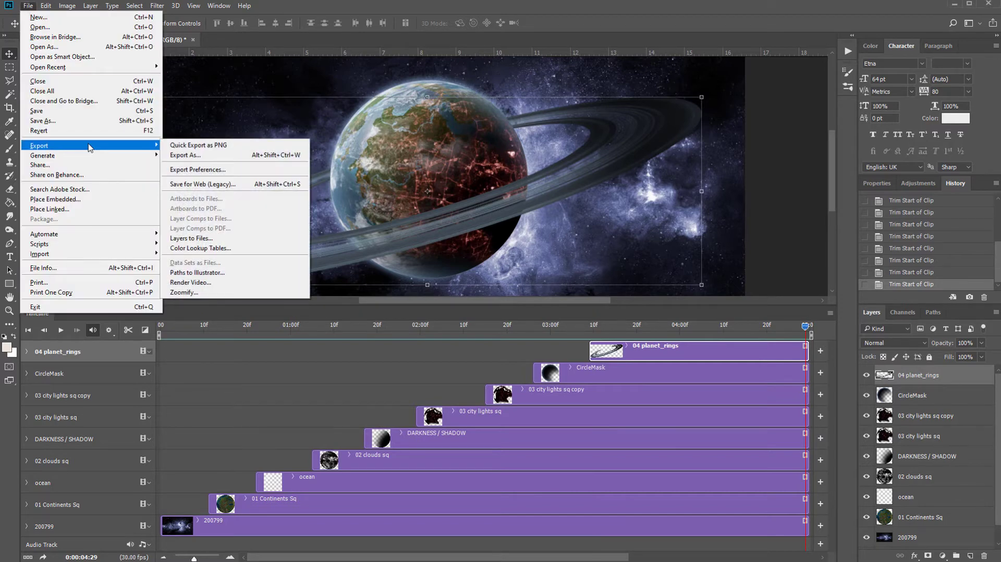
left_click(231, 184)
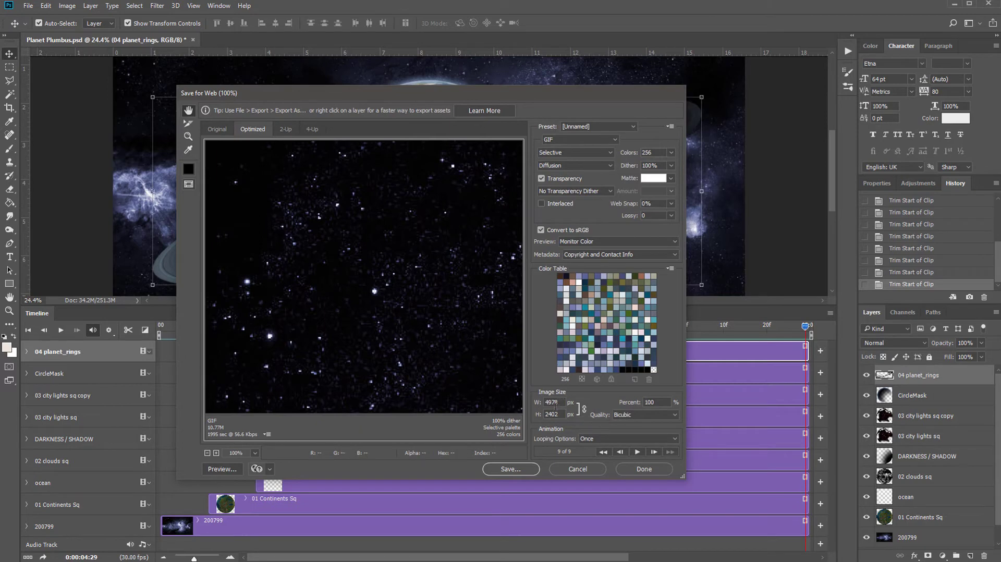
left_click_drag(279, 307, 429, 314)
scroll(346, 255, "down", 8)
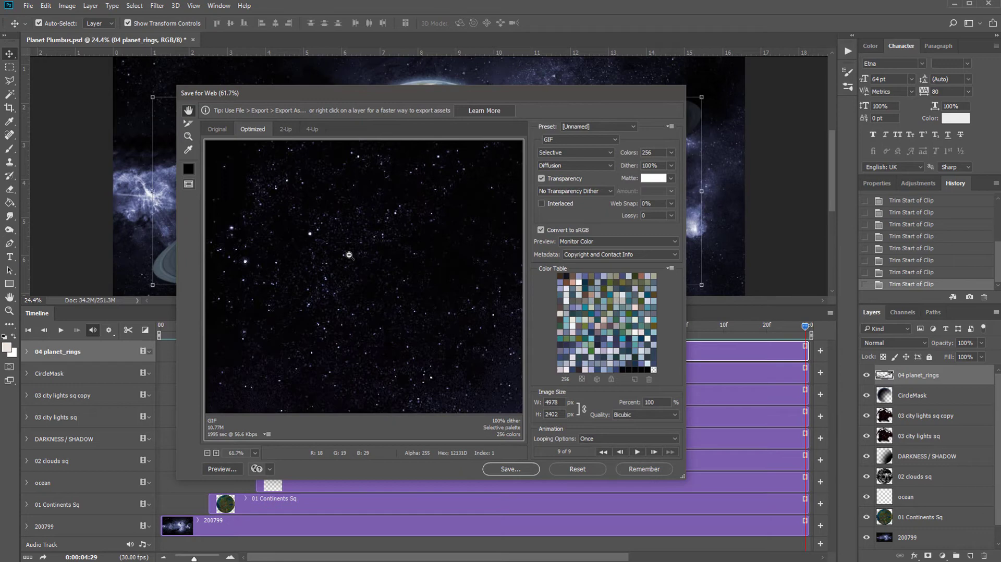
scroll(349, 263, "down", 2)
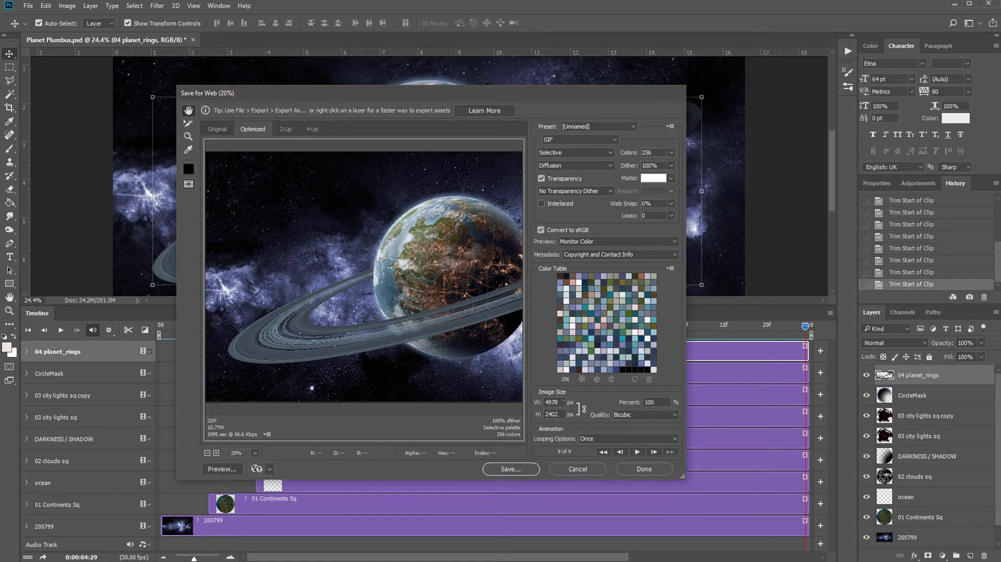
Set the exported GIF's height to 720 px with the width scaled proportionally to 1492 px.
left_click(549, 414)
type("720")
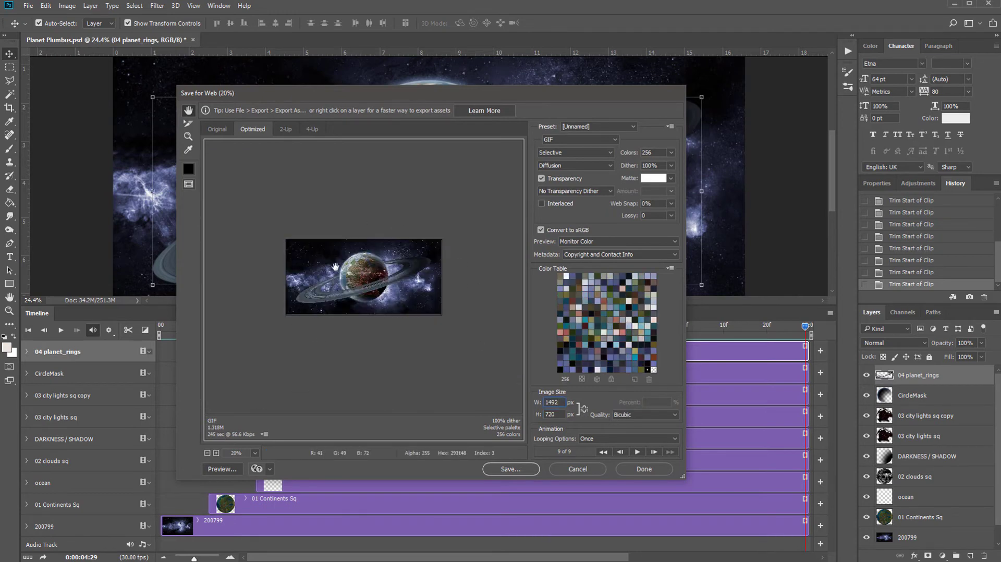
scroll(336, 267, "up", 6)
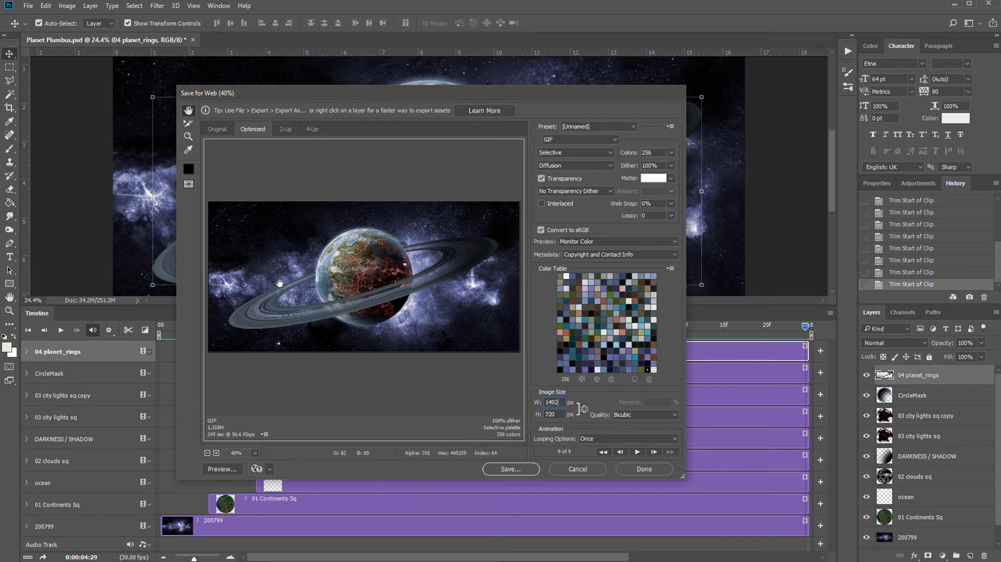
Review the colour-count choices for the GIF and select Bicubic as the image resampling quality.
left_click(541, 330)
left_click(671, 152)
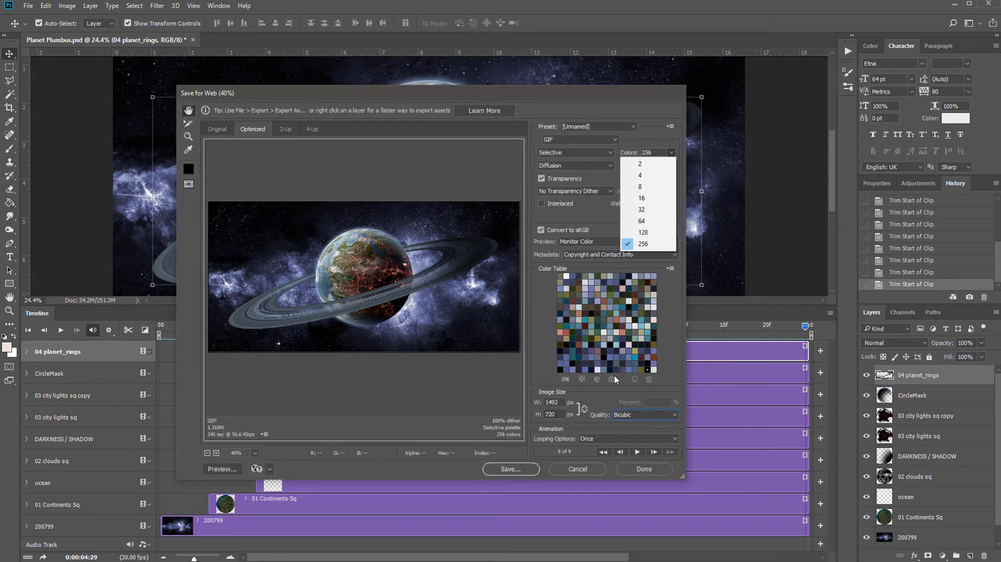
left_click(589, 405)
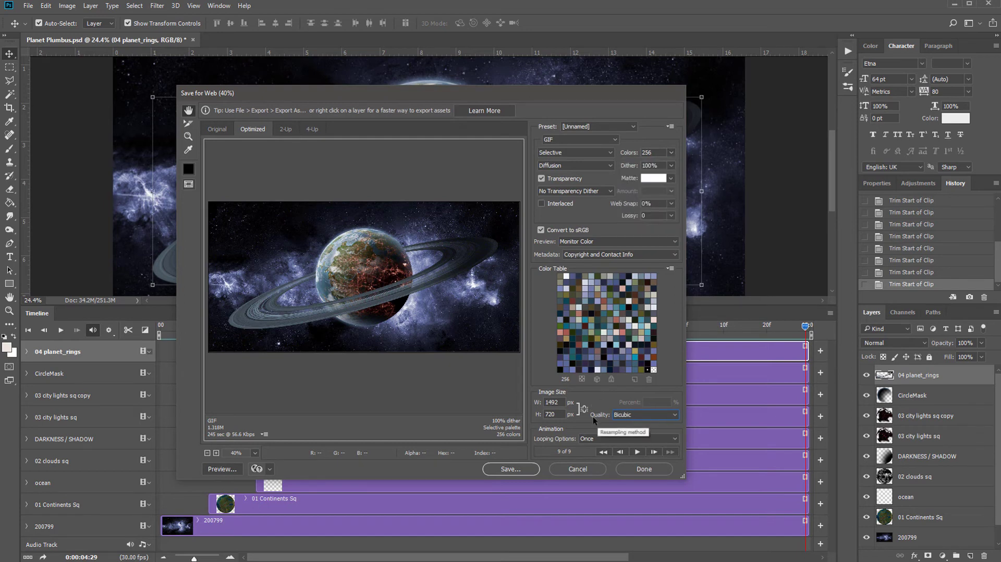
left_click(629, 416)
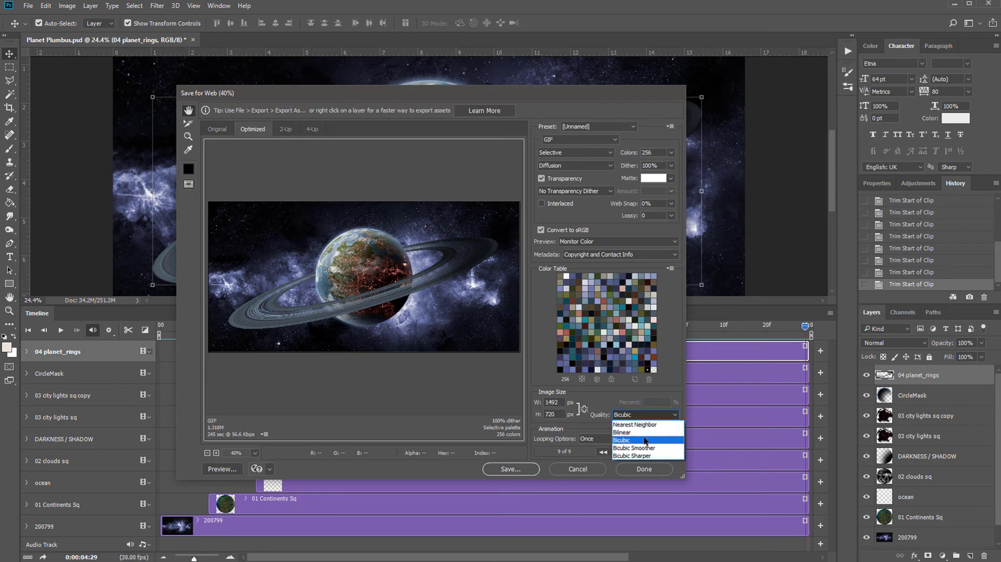
left_click(645, 441)
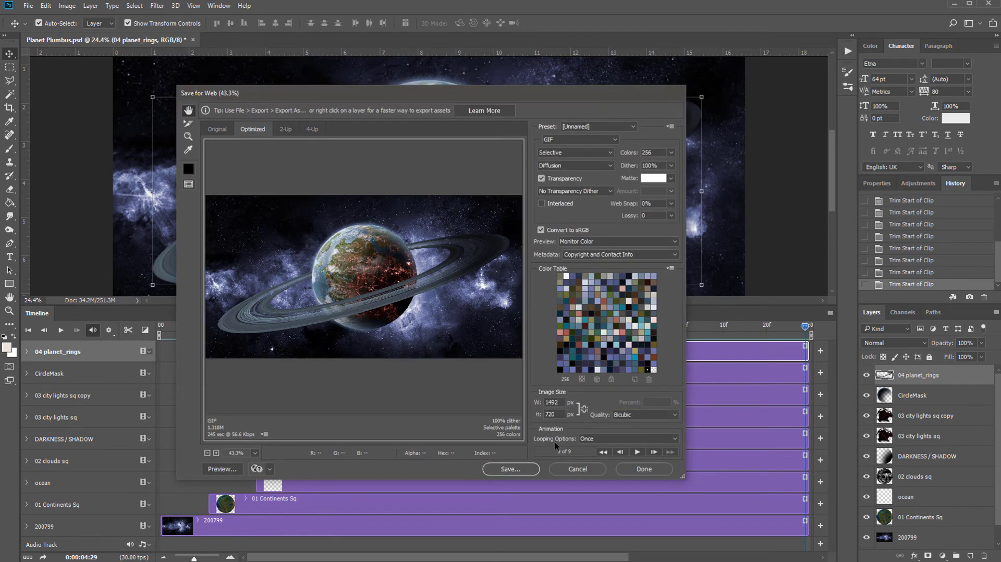
Set the animation to loop Forever, checking its preview playback, and save it as Planet-Plumbus.gif in the Gif folder.
left_click(605, 439)
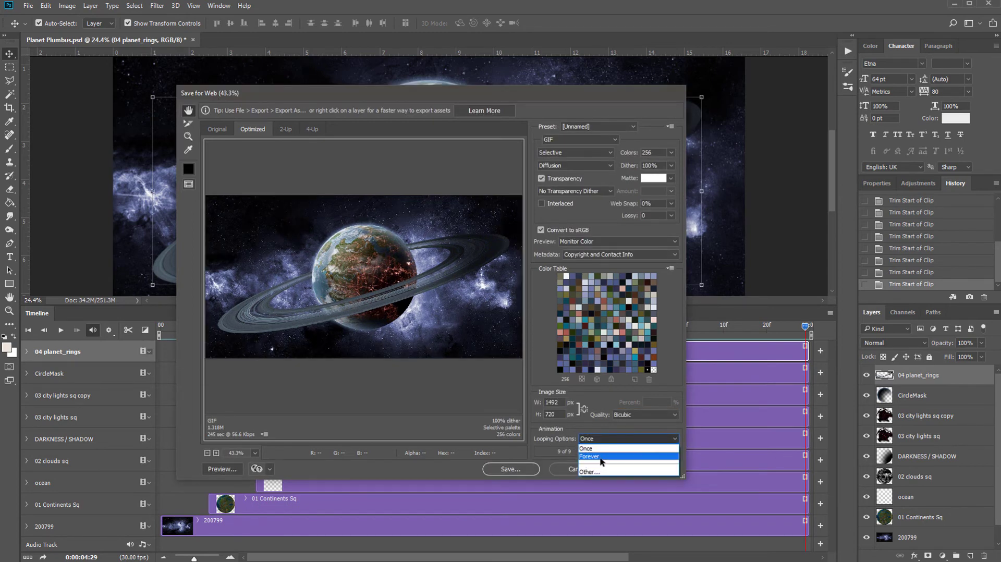
left_click(600, 457)
left_click(636, 452)
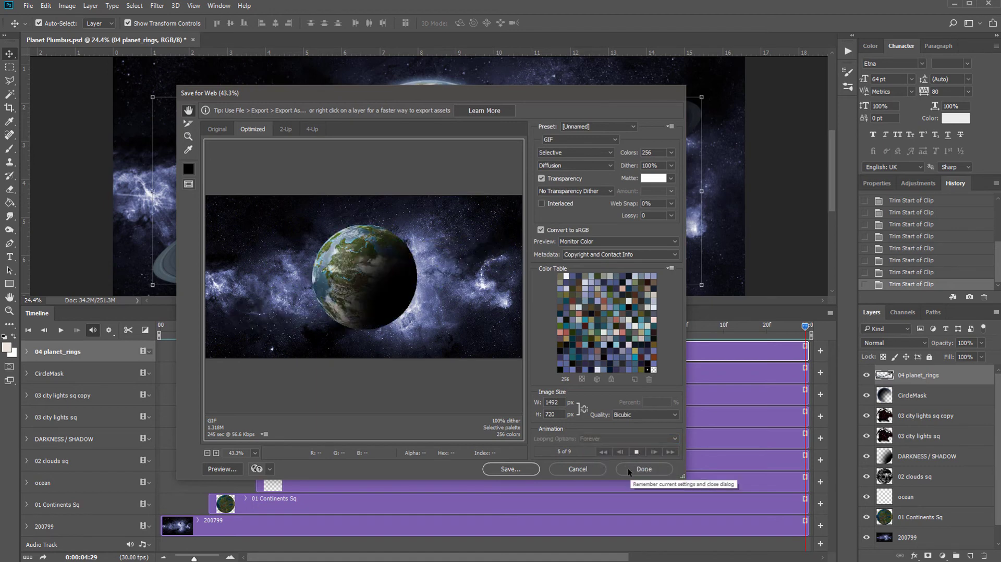
left_click(510, 468)
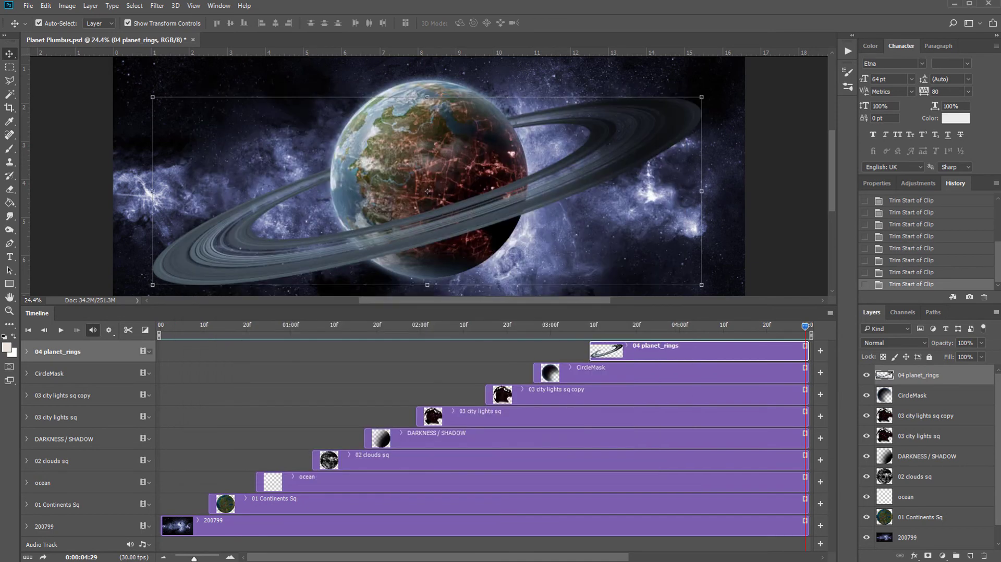
Switch to File Explorer and open Planet-Plumbus.gif in Photos to watch the exported animation, closing the viewer when done.
key("alt+Tab")
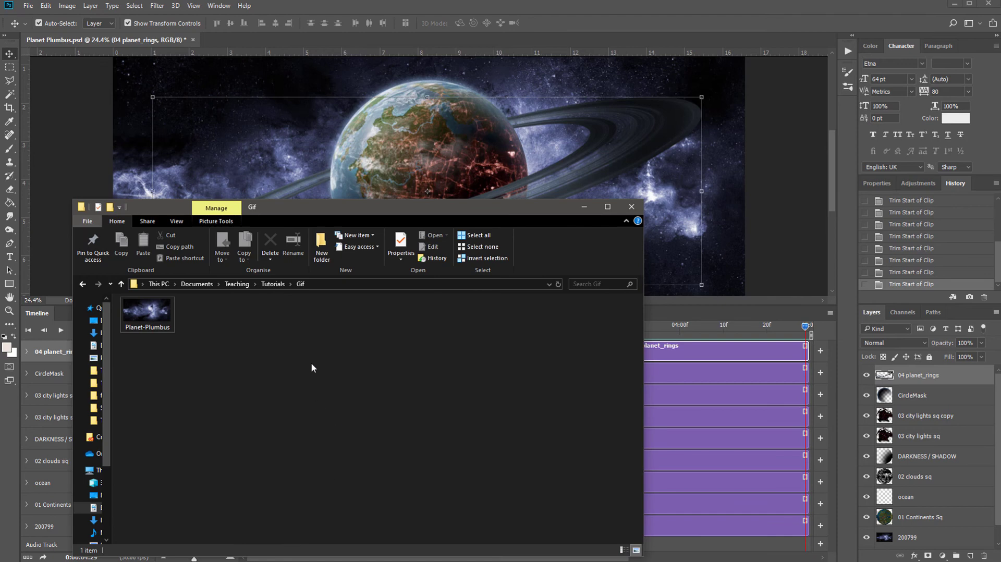
left_click_drag(301, 205, 410, 176)
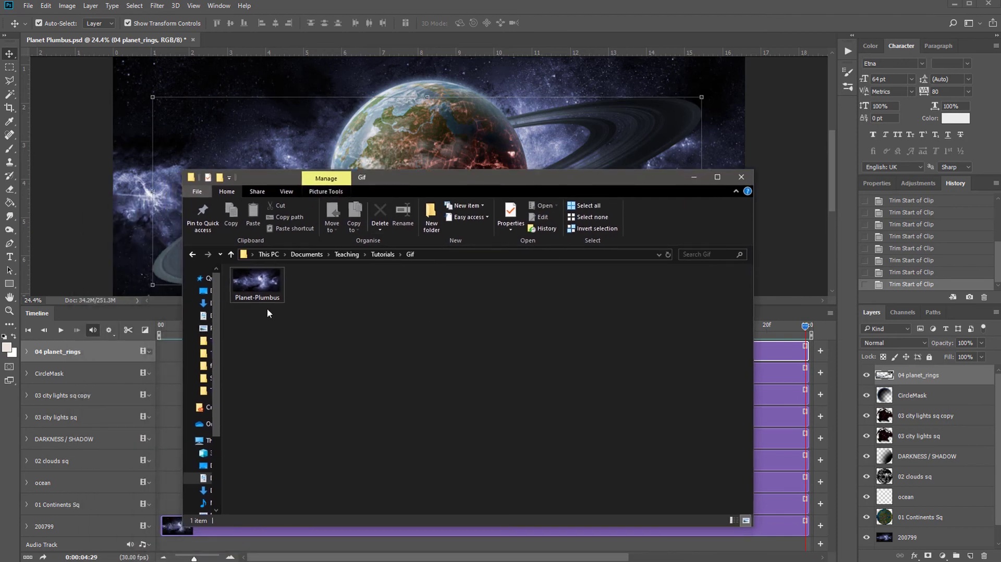
right_click(247, 284)
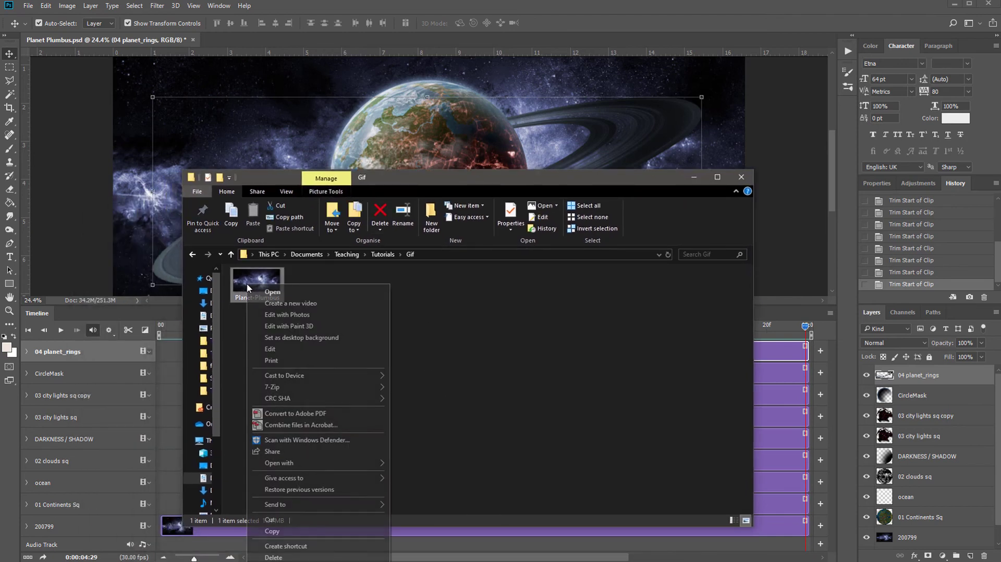
mouse_move(312, 463)
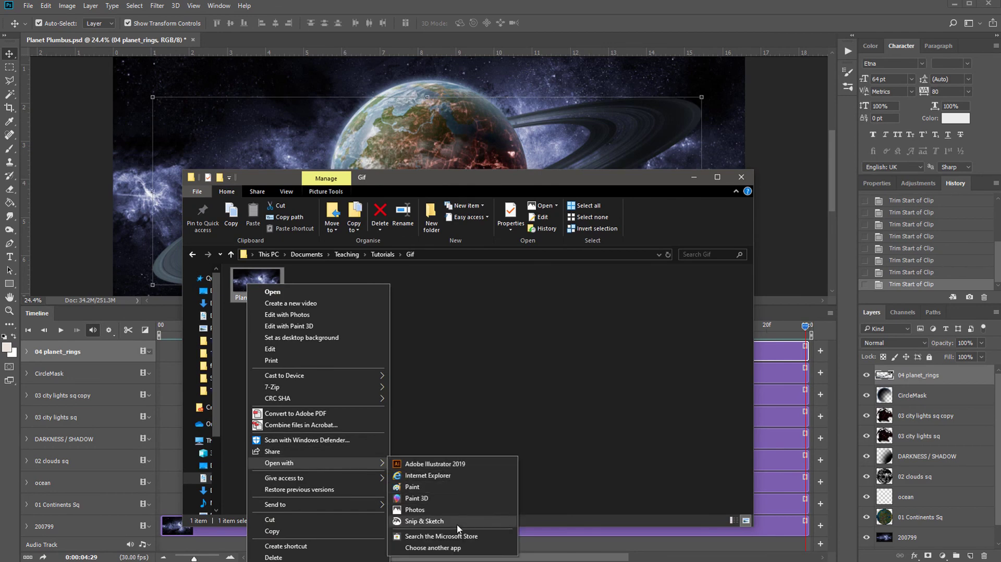
left_click(434, 511)
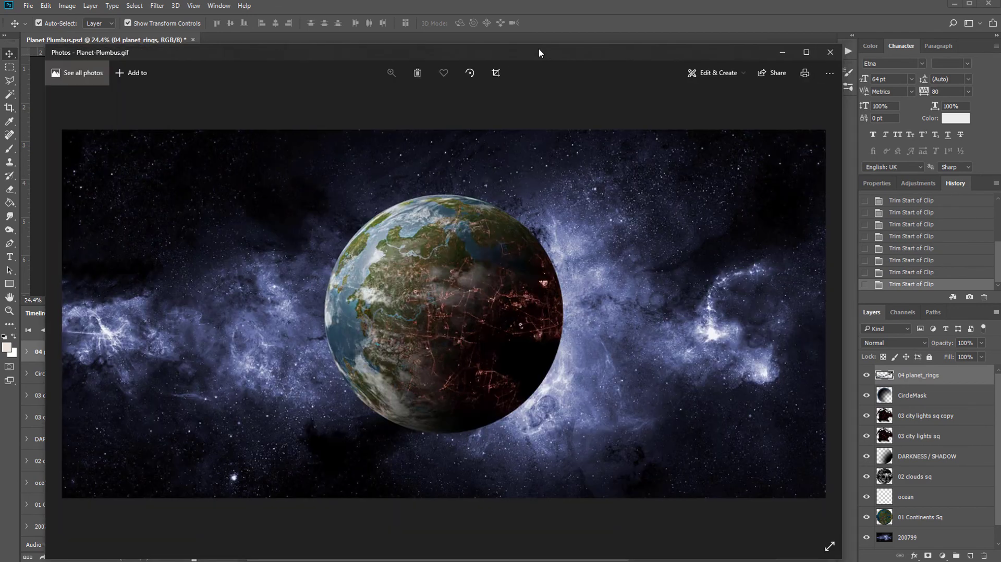
left_click_drag(530, 56, 510, 28)
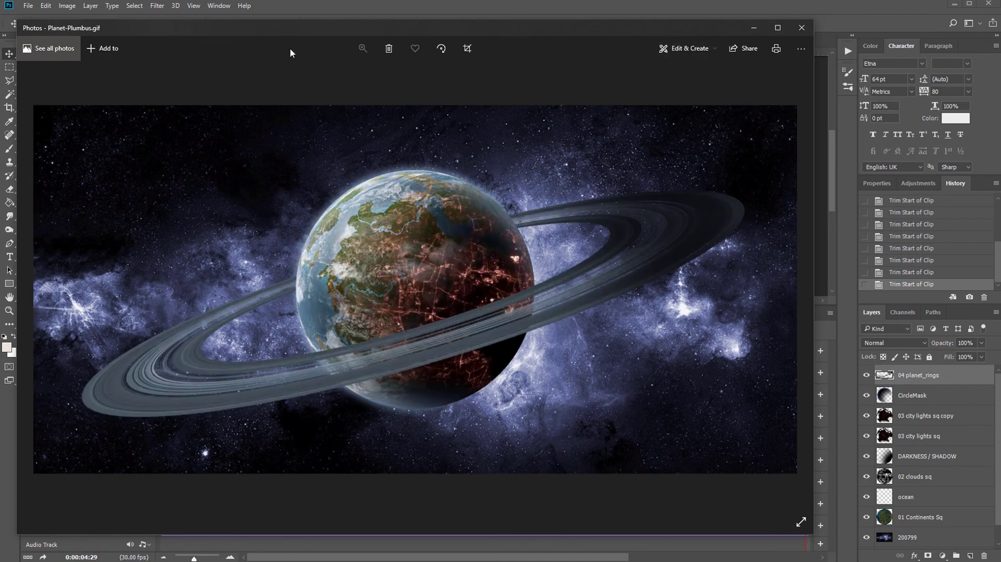
left_click(804, 30)
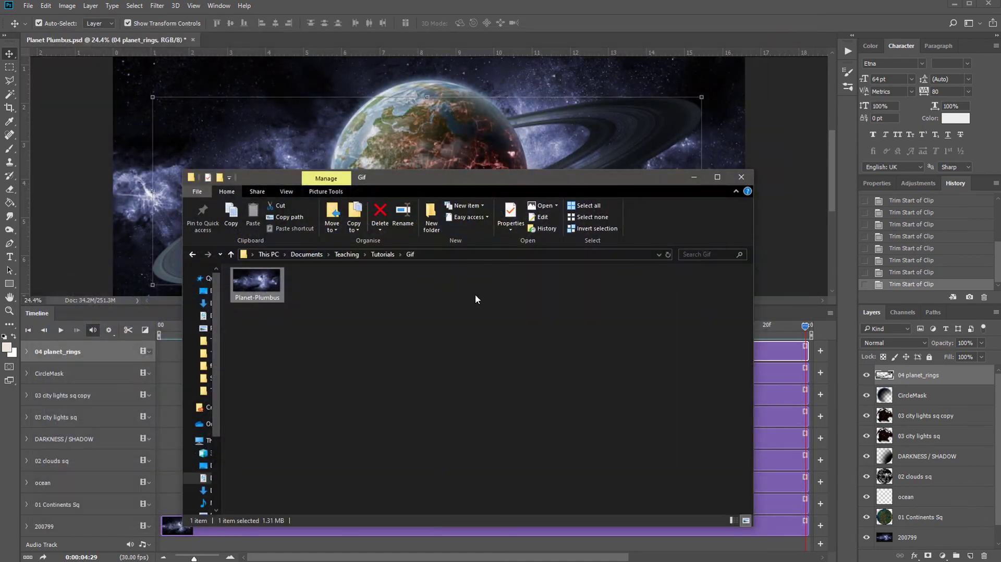